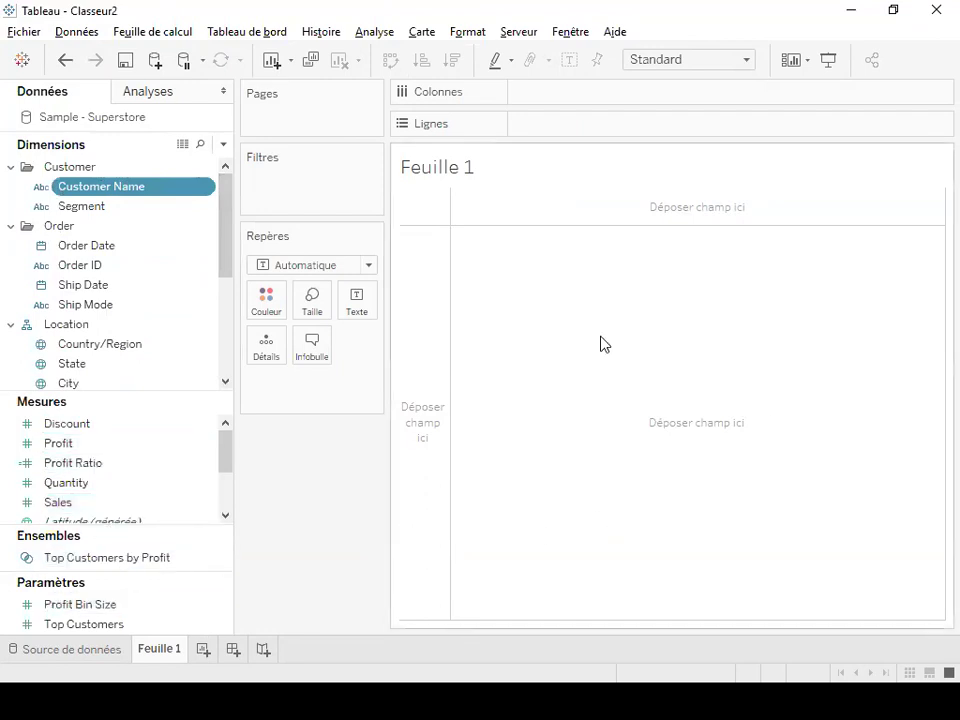
Narrow the data pane slightly to give the worksheet area more room
left_click_drag(231, 511, 206, 516)
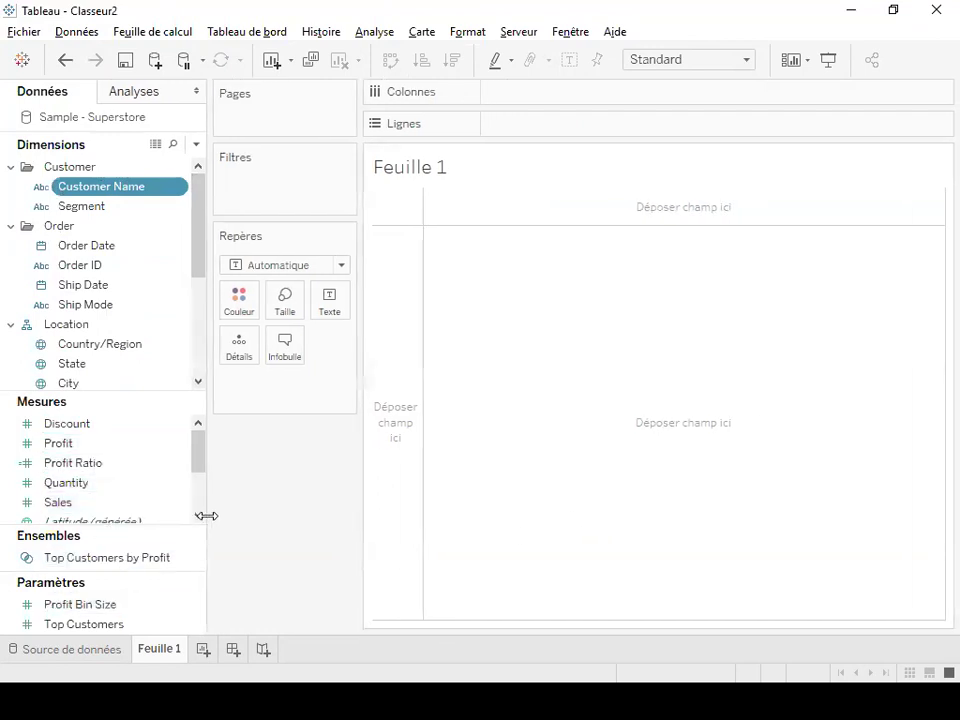
mouse_move(207, 516)
left_mouse_down()
mouse_move(242, 516)
mouse_move(224, 522)
left_mouse_up()
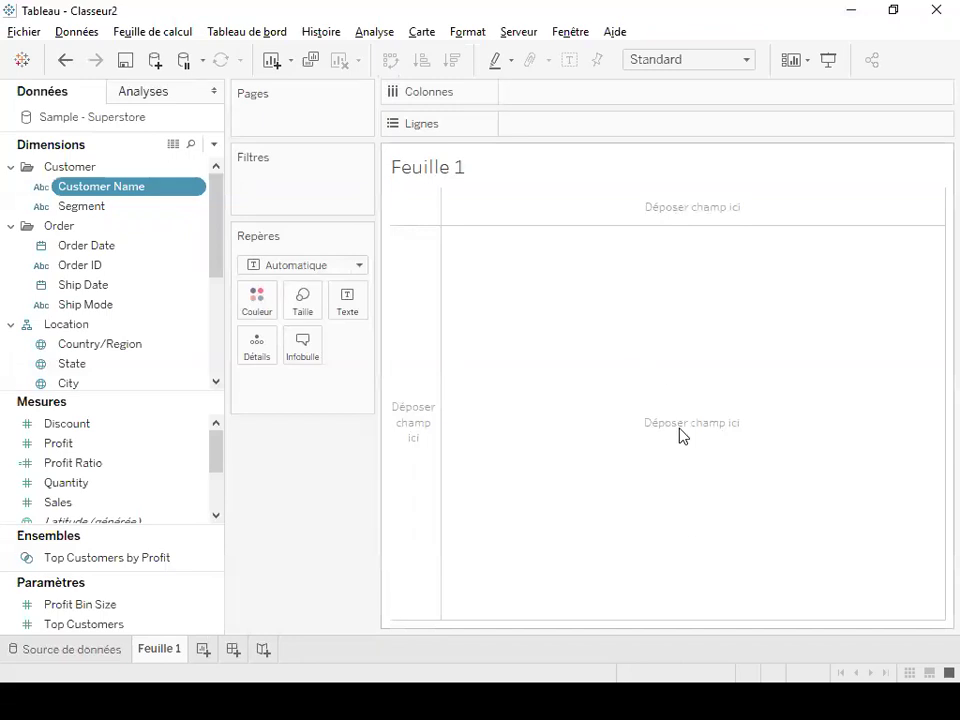
Review the Orders table's columns in the data source preview, from Order ID through Profit Ratio and Manufacturer
left_click(106, 655)
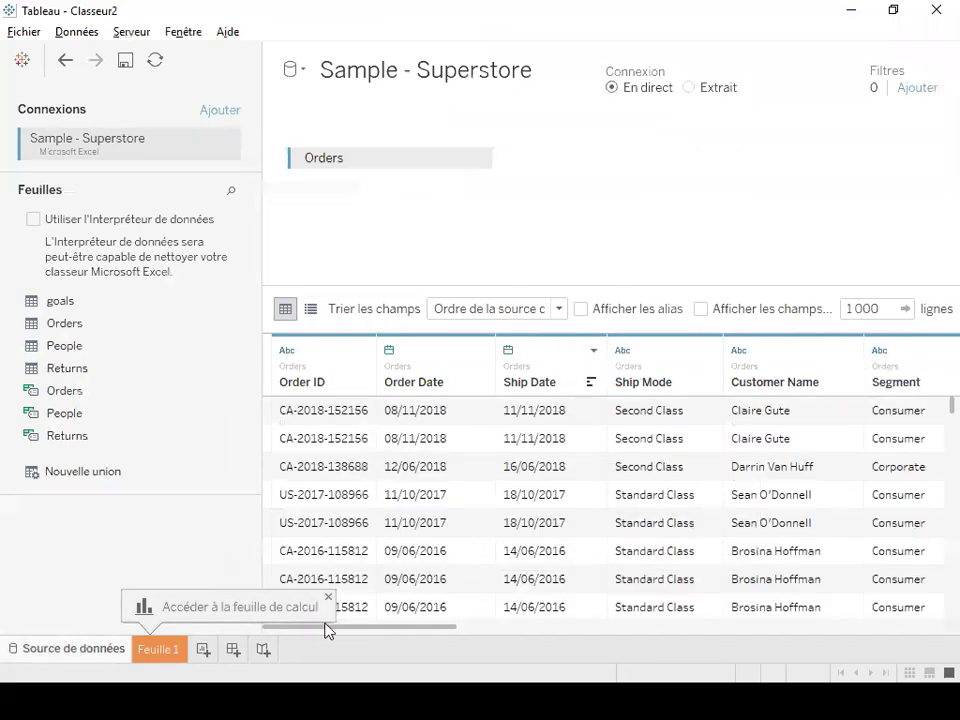
left_click_drag(428, 630, 479, 632)
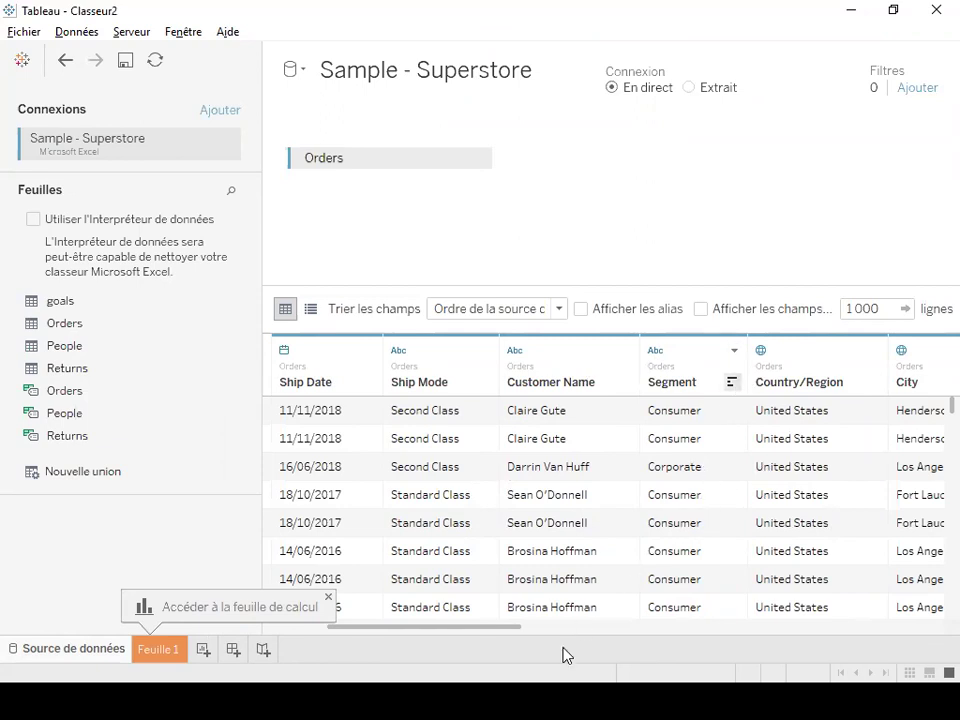
left_click_drag(530, 629, 549, 629)
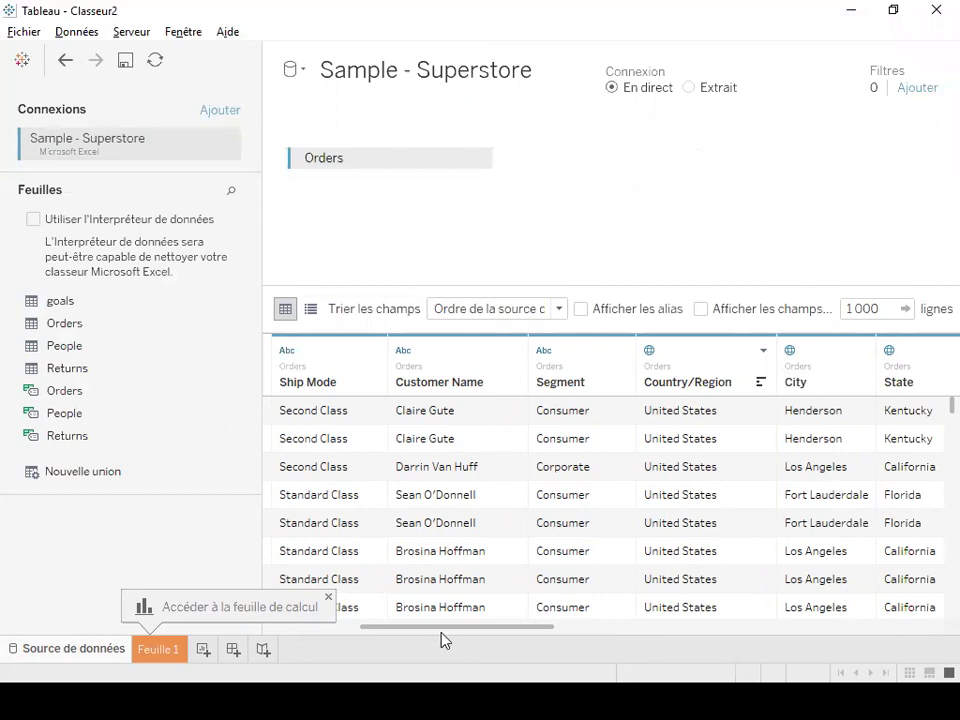
left_click_drag(463, 634, 560, 632)
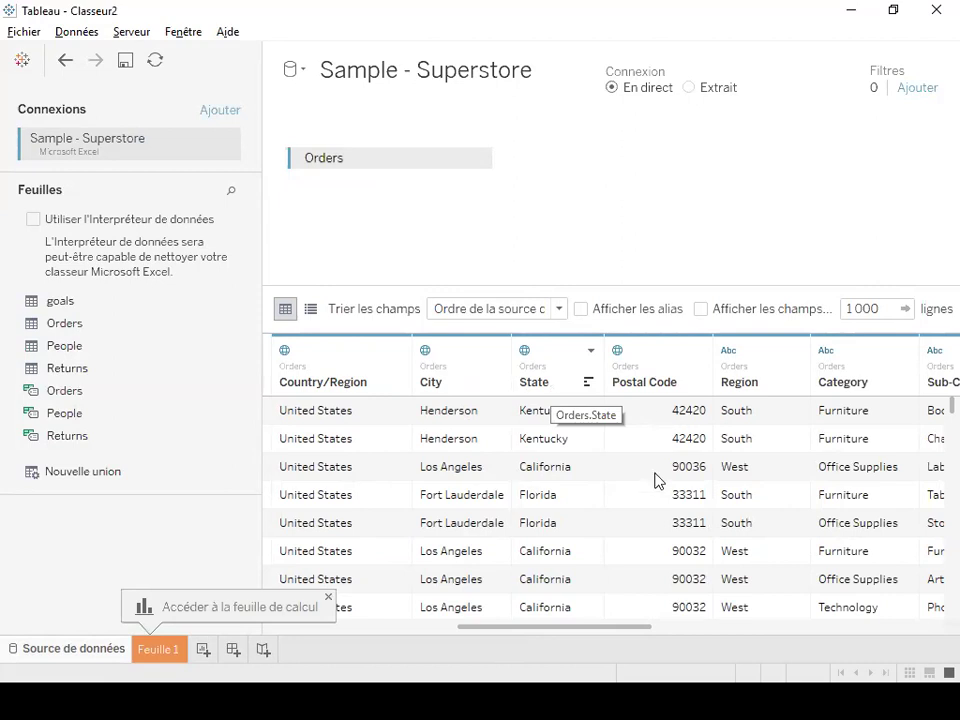
left_click_drag(656, 628, 712, 632)
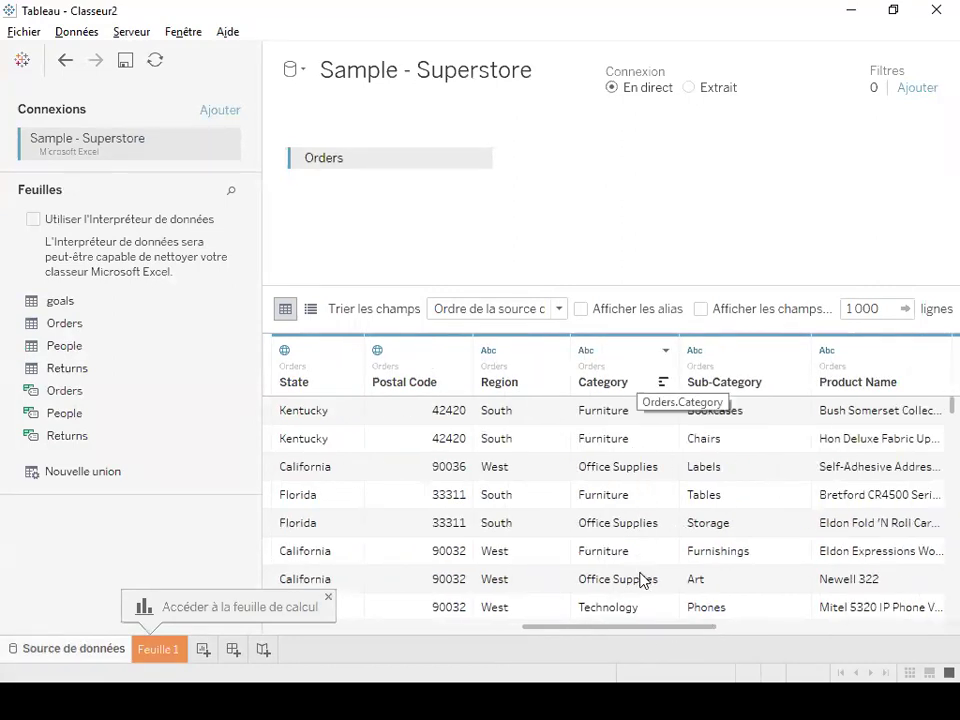
left_click_drag(700, 634, 879, 657)
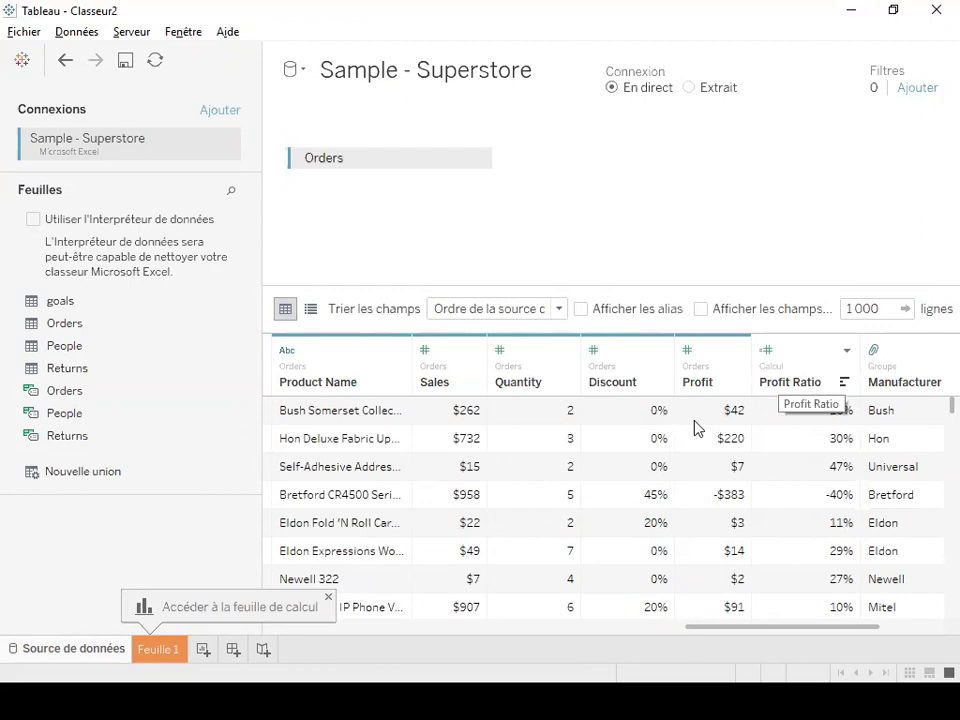
left_click_drag(805, 630, 327, 618)
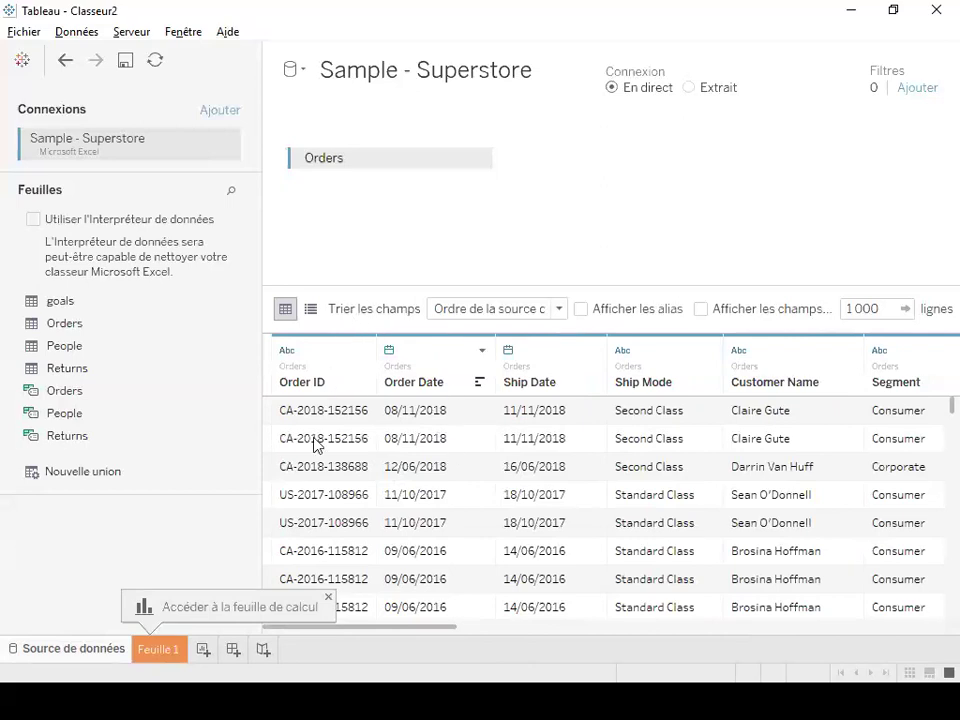
Return to Feuille 1 and examine the available dimensions and measures, including the Order and Location fields
left_click(166, 654)
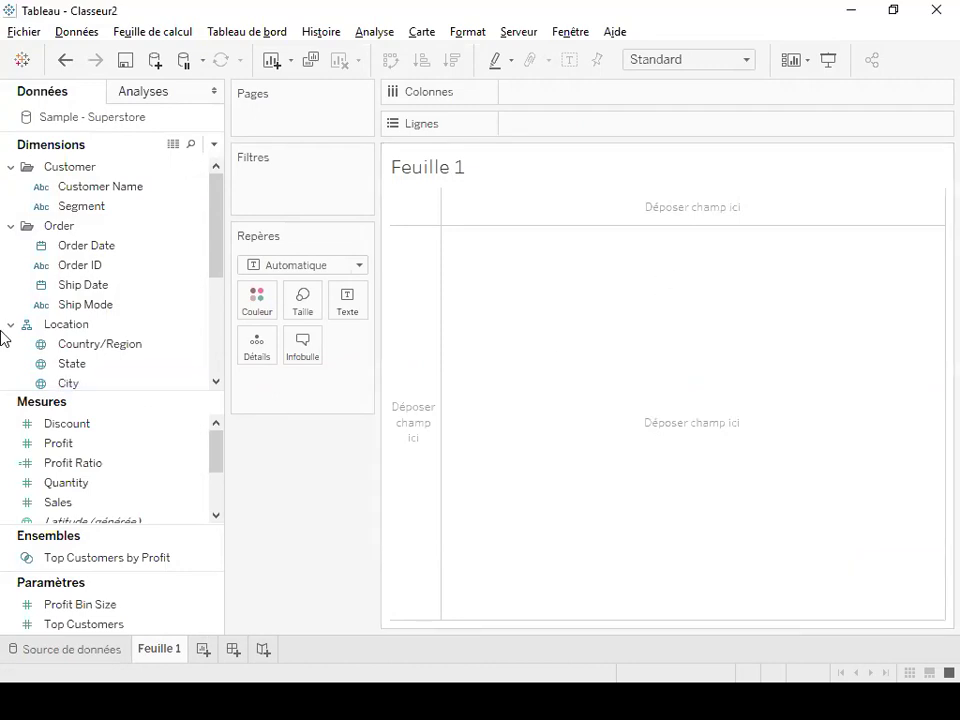
left_click(90, 265)
left_click(83, 248)
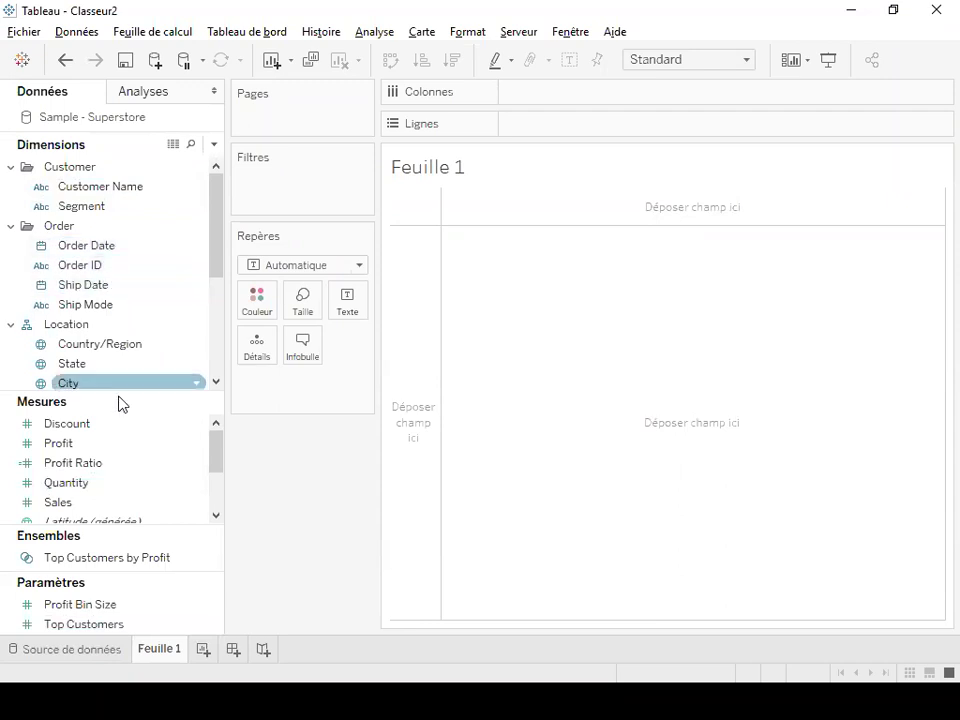
mouse_move(221, 466)
left_mouse_down()
mouse_move(224, 501)
mouse_move(214, 450)
left_mouse_up()
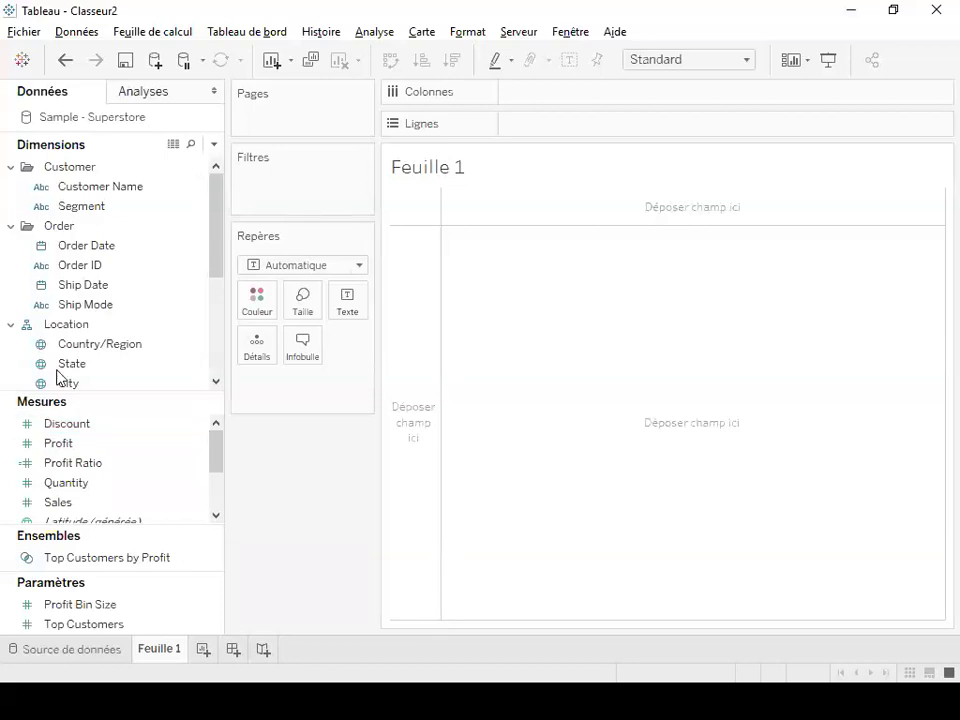
left_click_drag(214, 272, 224, 302)
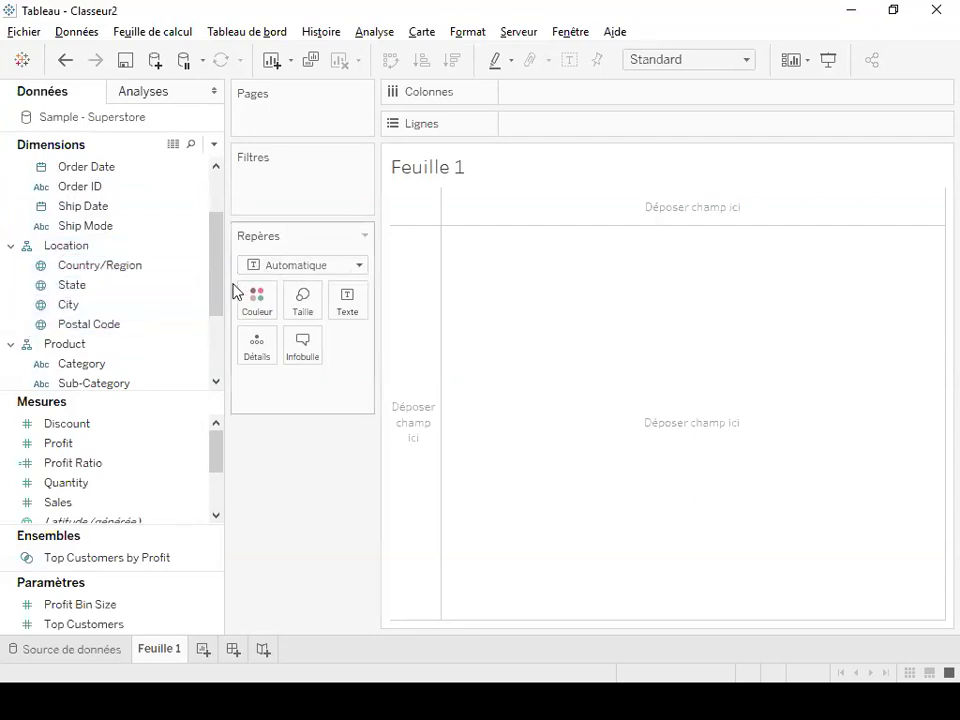
left_click_drag(216, 306, 176, 236)
left_click(95, 247)
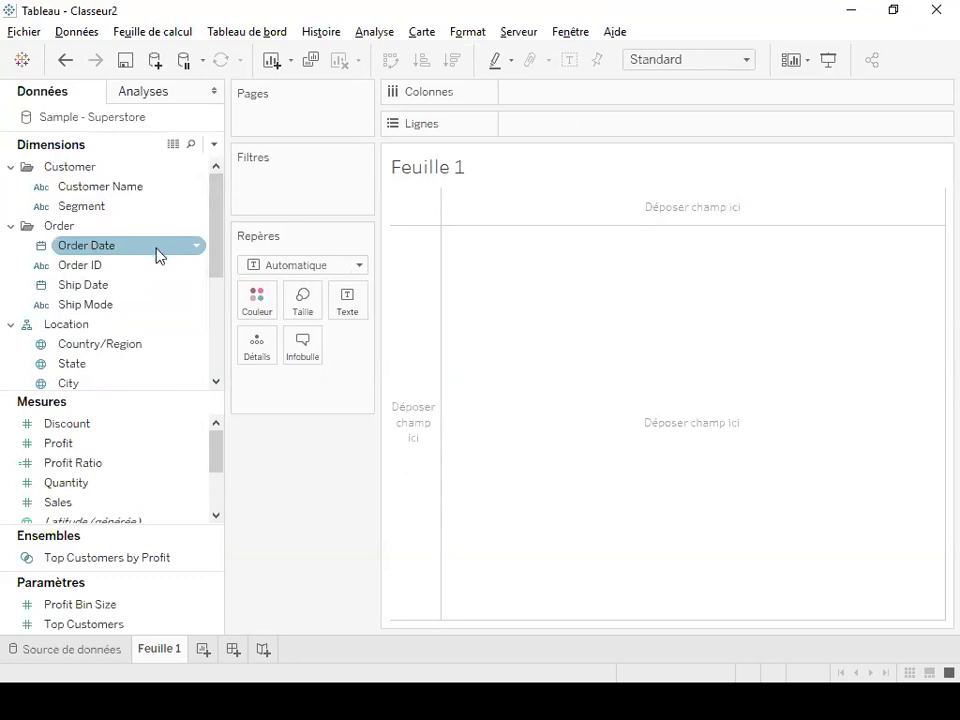
Build a yearly sales line chart with Order Date in Colonnes and the sum of Sales in Lignes
left_click(156, 249)
double_click(156, 249)
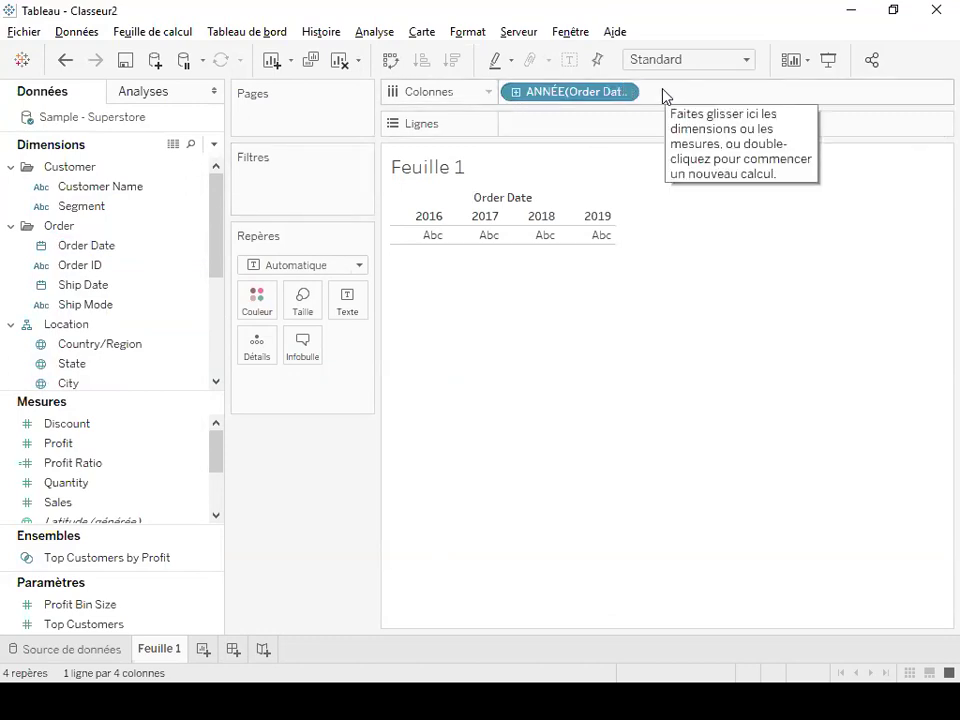
double_click(160, 502)
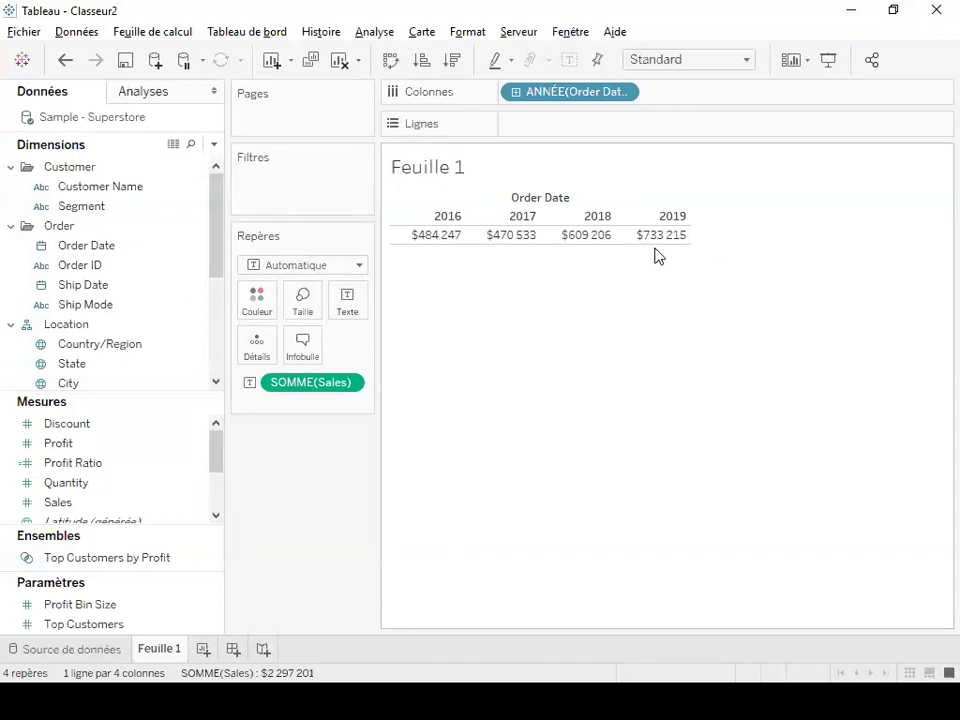
left_click_drag(306, 385, 551, 121)
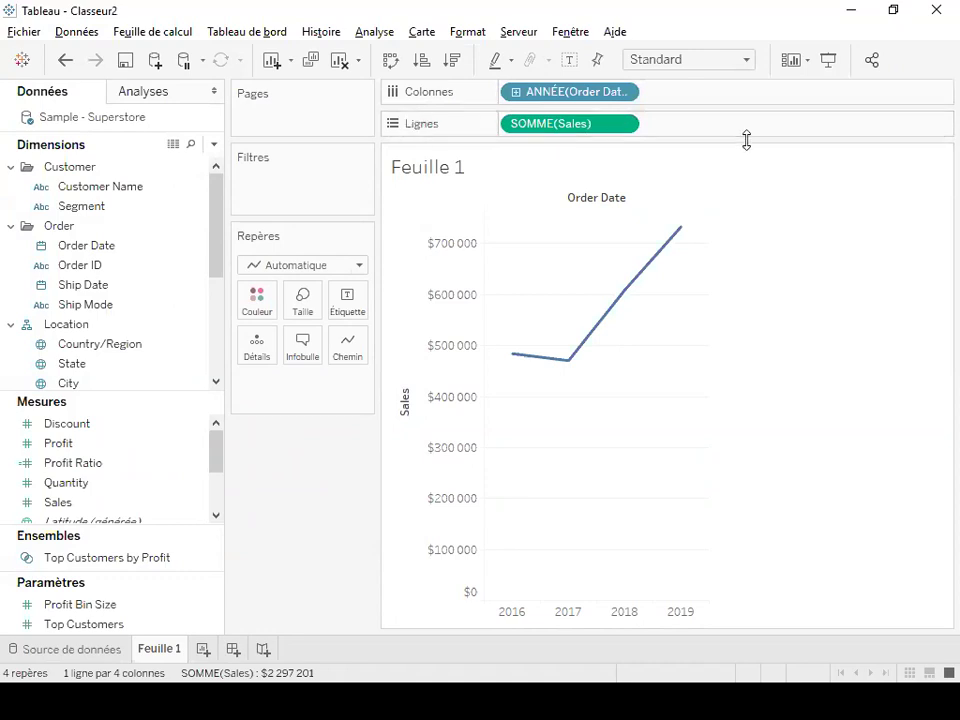
mouse_move(657, 270)
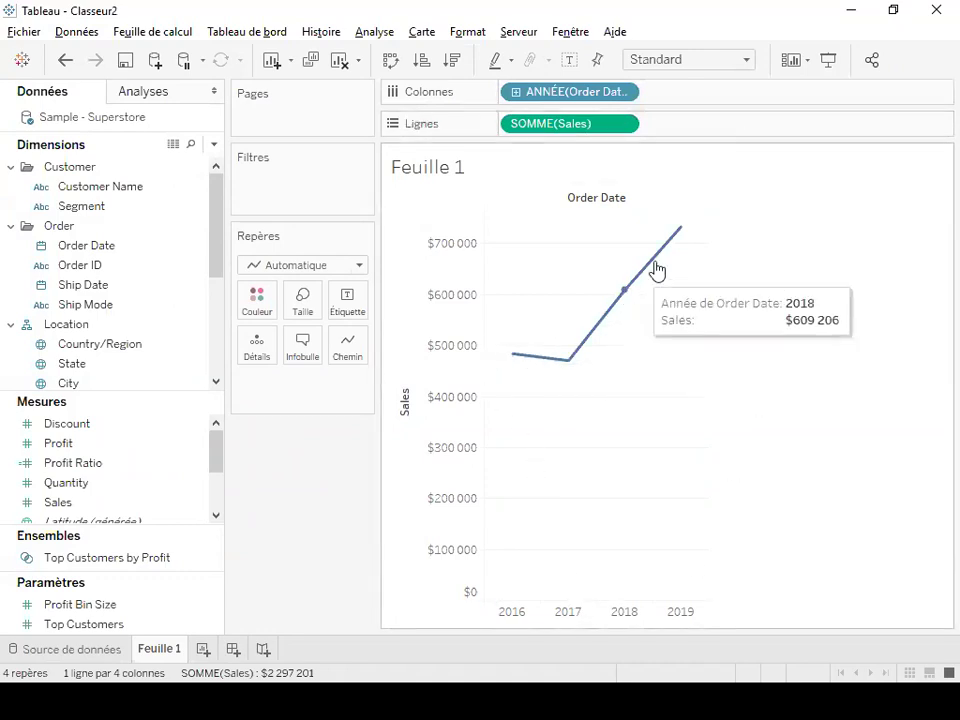
Expand Order Date in Colonnes down to quarters and months, and reduce it back to the year level
left_click(516, 93)
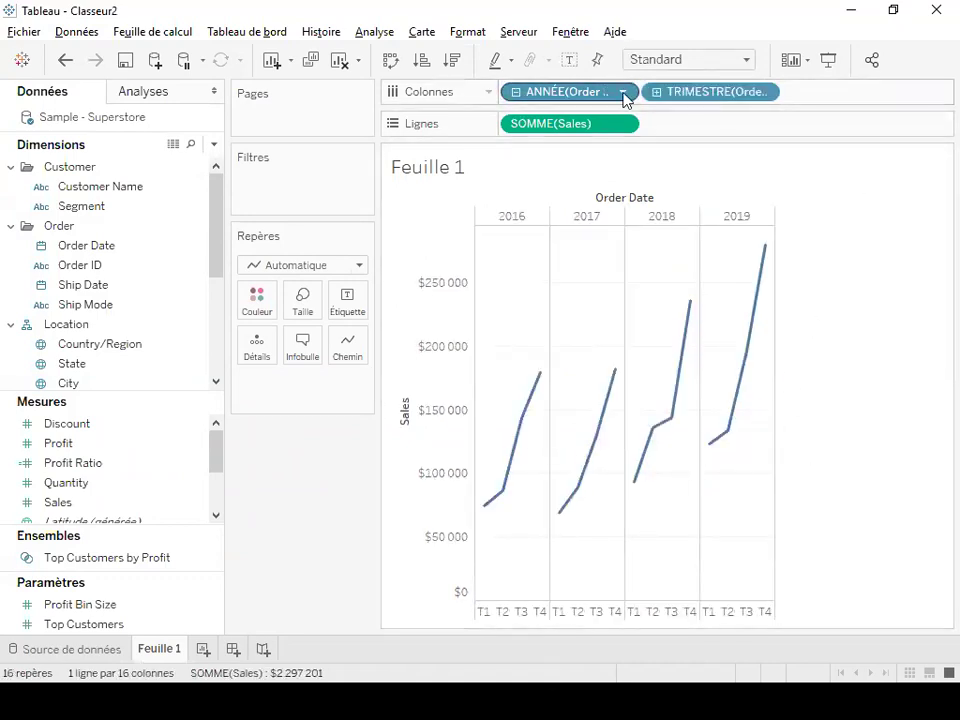
left_click(657, 91)
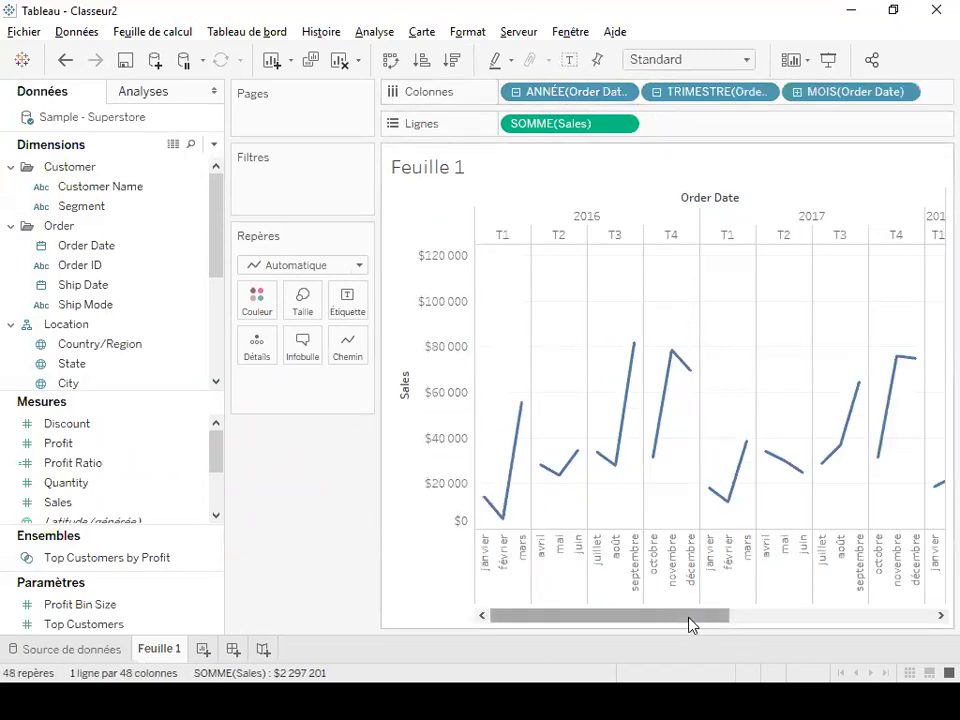
left_click_drag(651, 622, 559, 619)
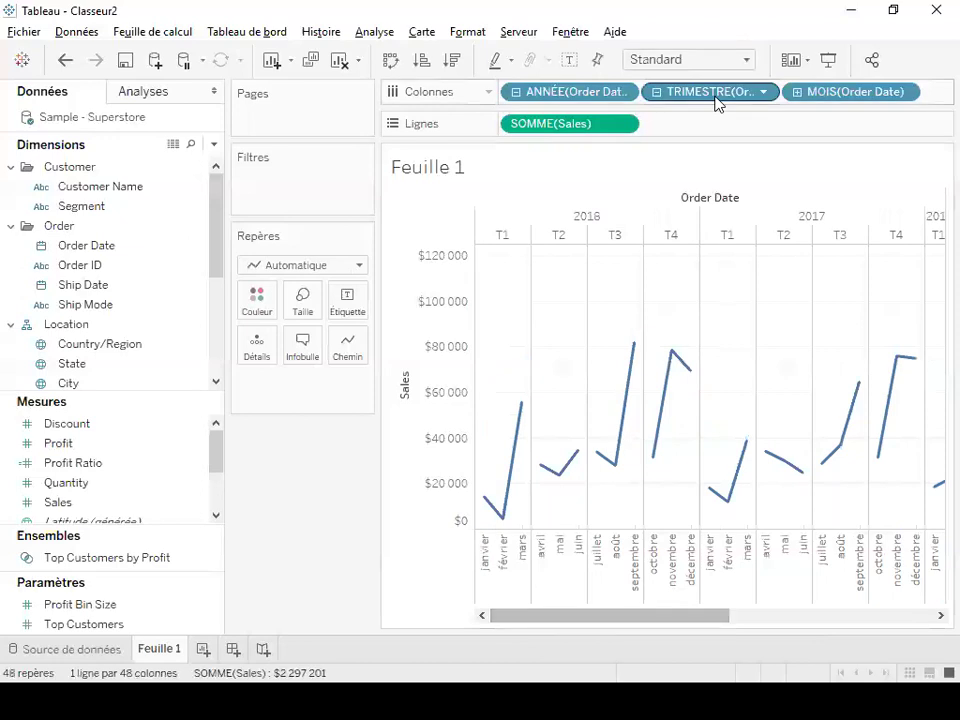
left_click_drag(836, 94, 730, 47)
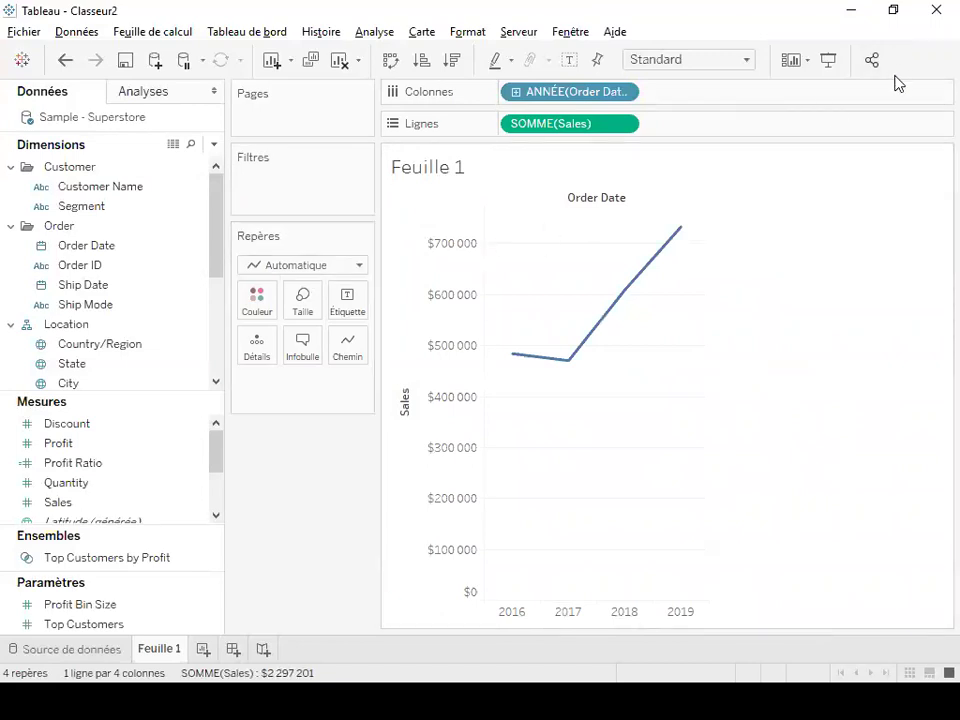
Try the Barre and Zone mark types on the yearly sales chart, and set the marks to Ligne
left_click(351, 265)
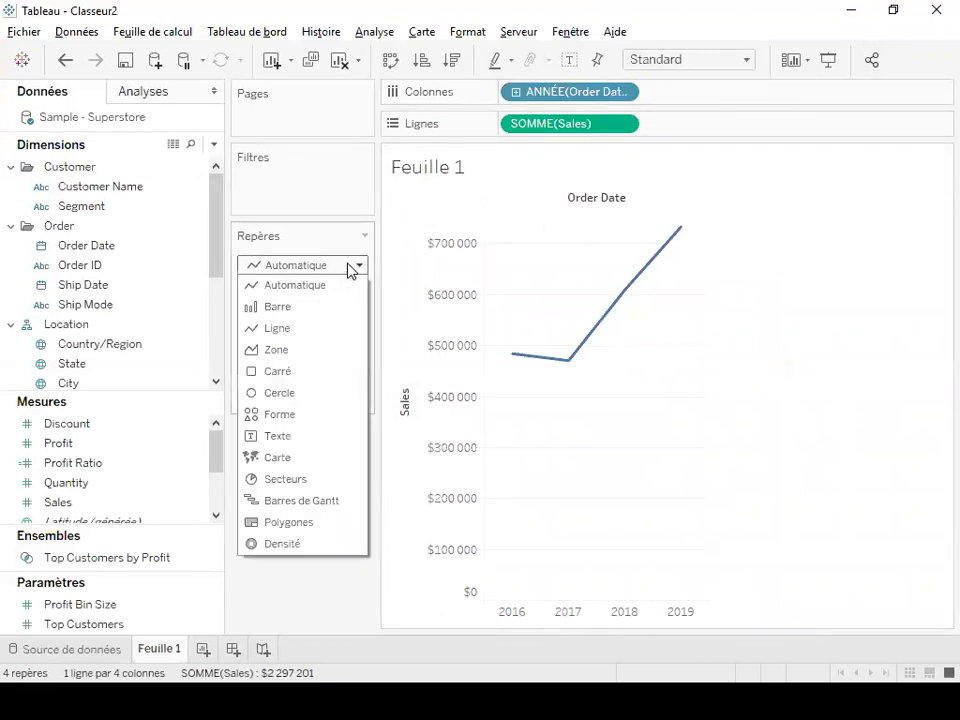
left_click(327, 308)
left_click(305, 264)
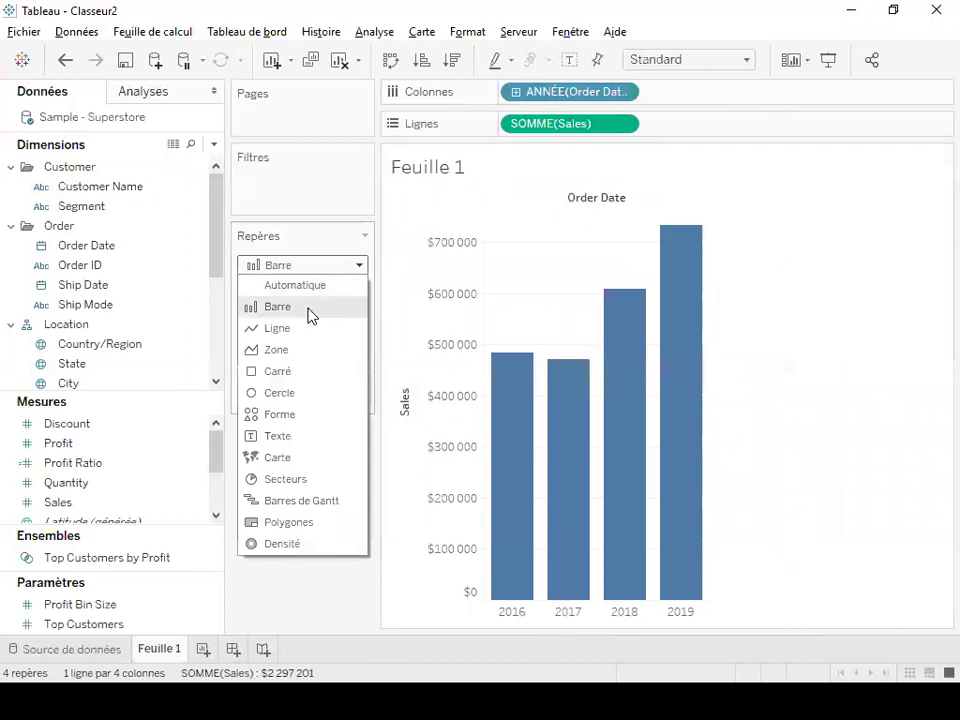
left_click(301, 350)
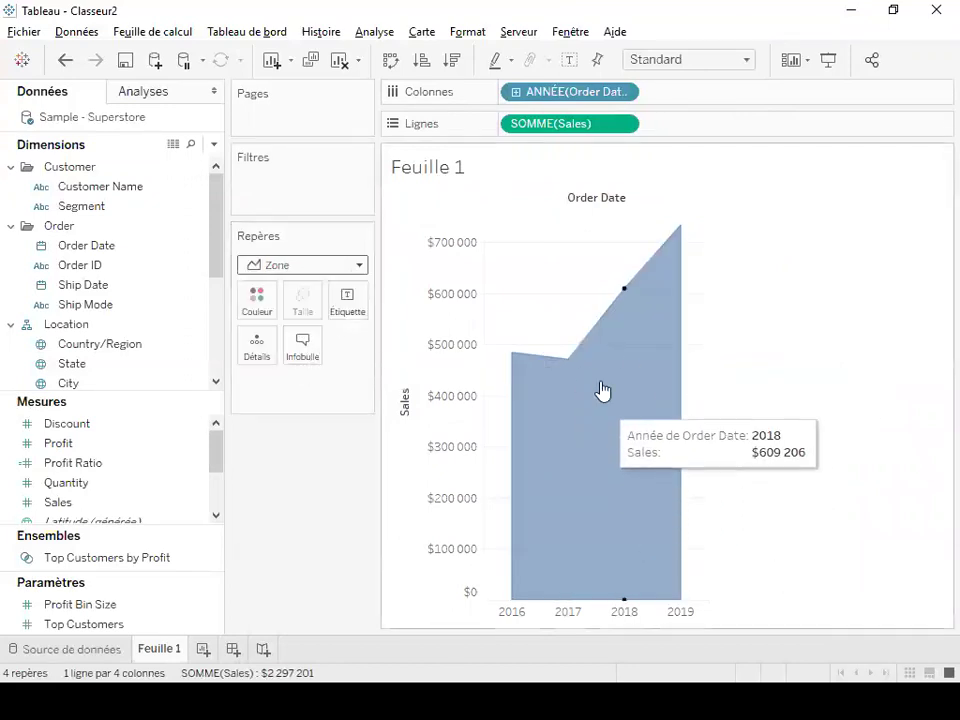
left_click(354, 268)
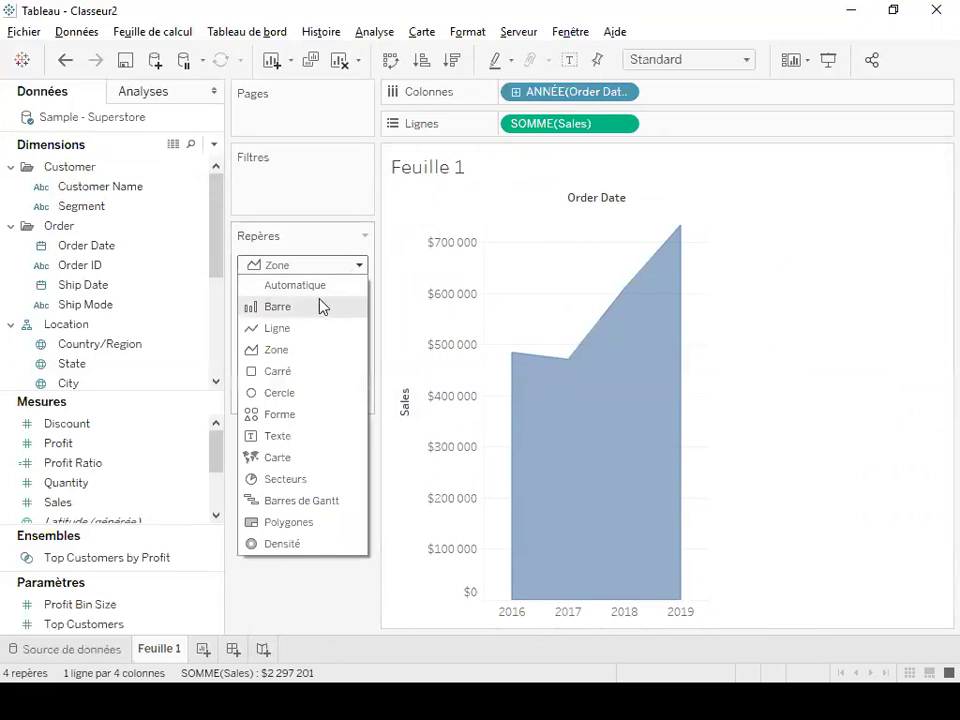
left_click(319, 328)
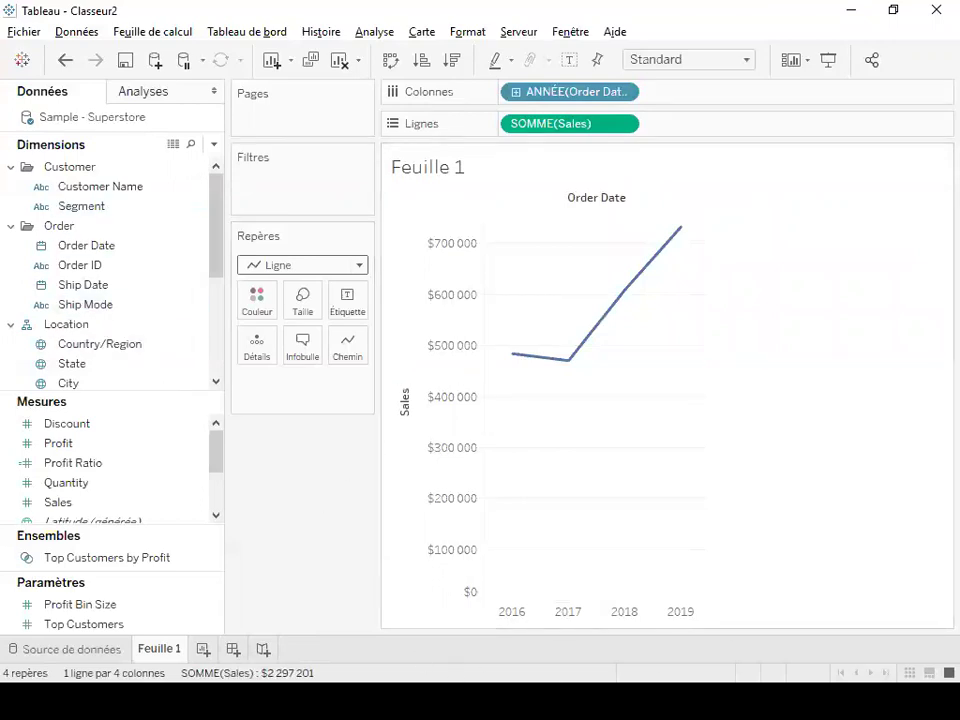
Create a second worksheet and add the Sales measure and the Category dimension to its view
left_click(203, 651)
double_click(68, 506)
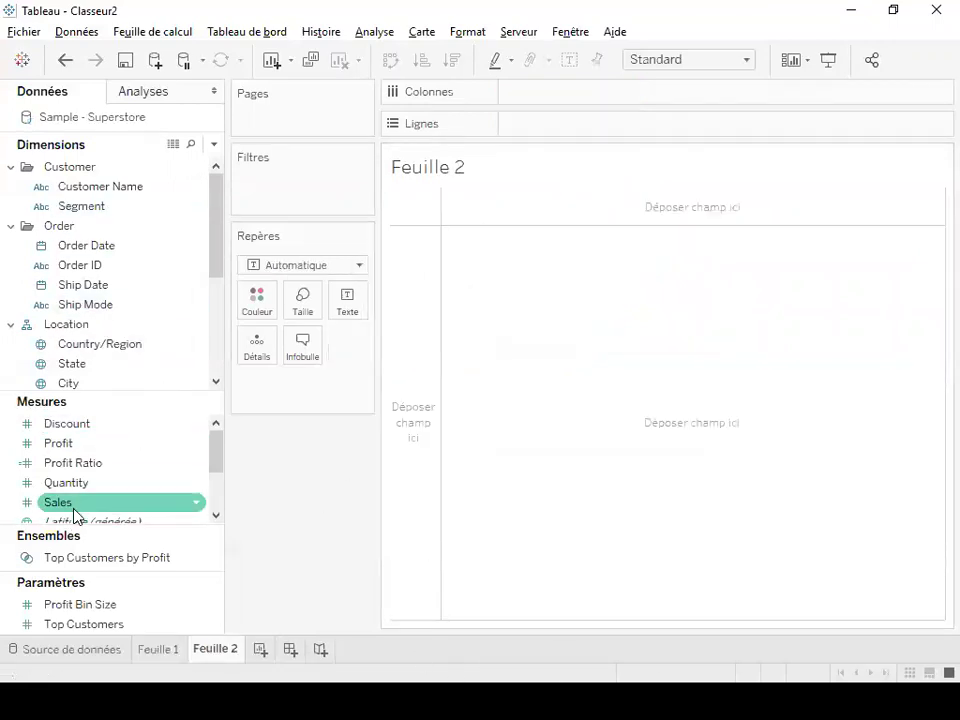
scroll(120, 288, "down", 3)
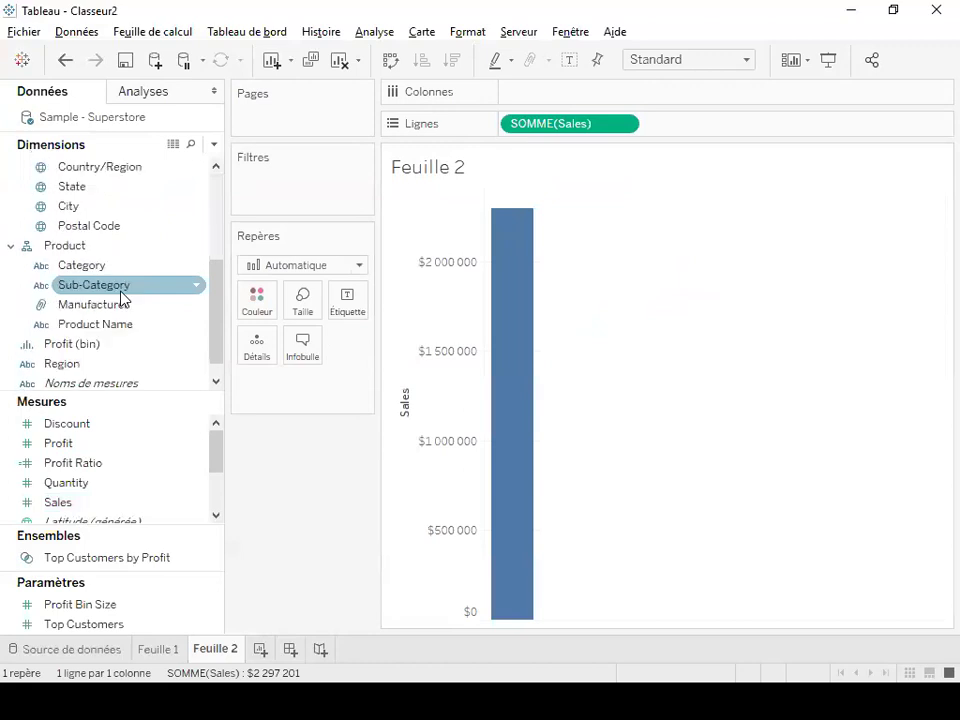
double_click(120, 268)
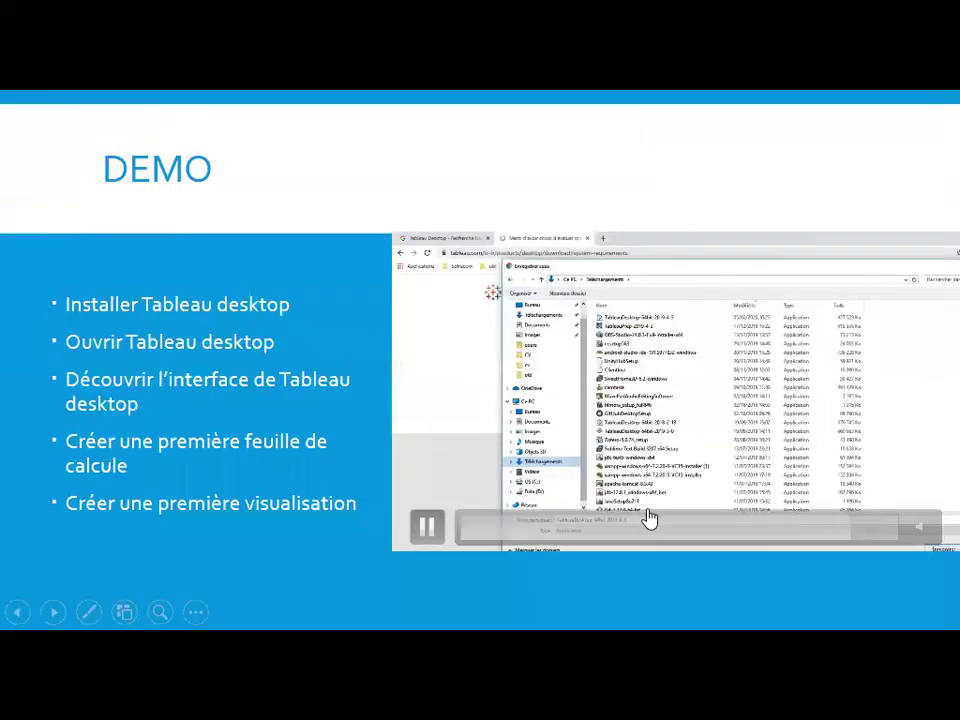
left_click(336, 600)
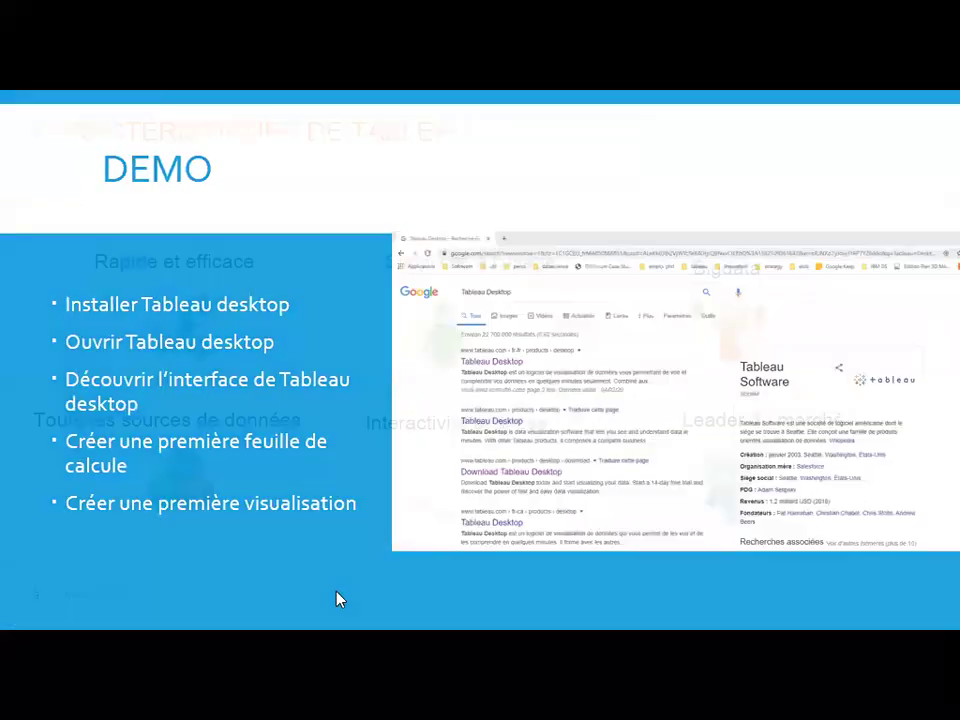